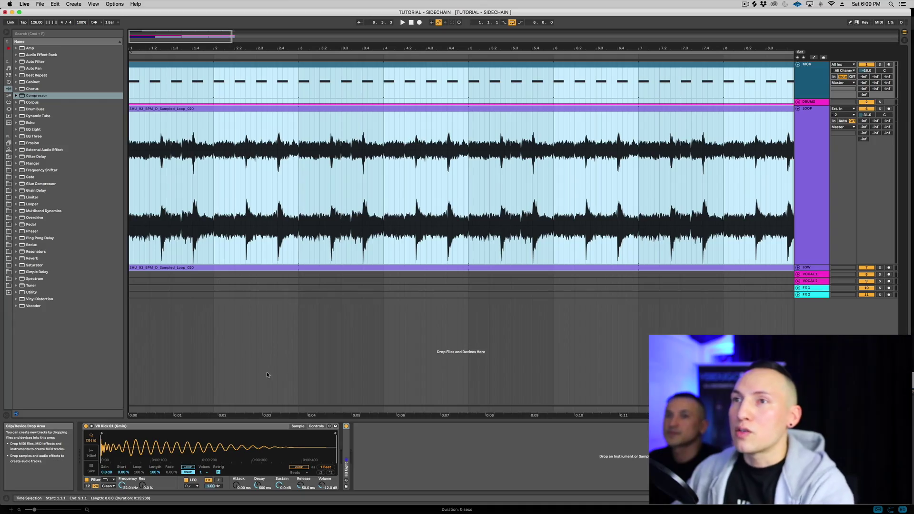
Select the LOOP track and play back the arrangement to hear the loop against the kick
left_click(816, 114)
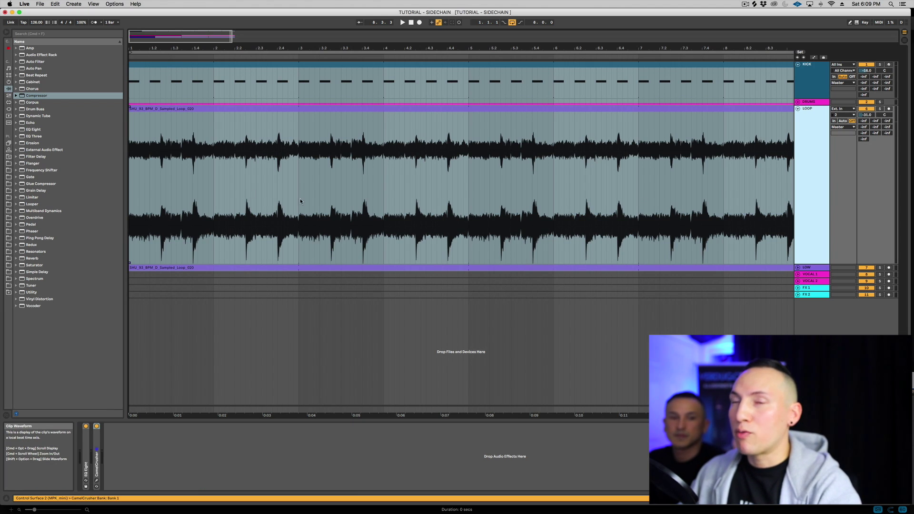
key("space")
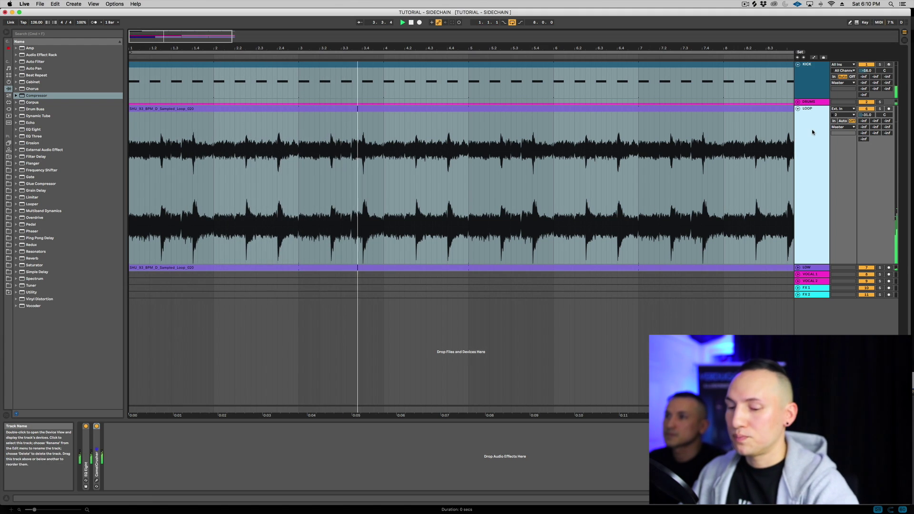
key("space")
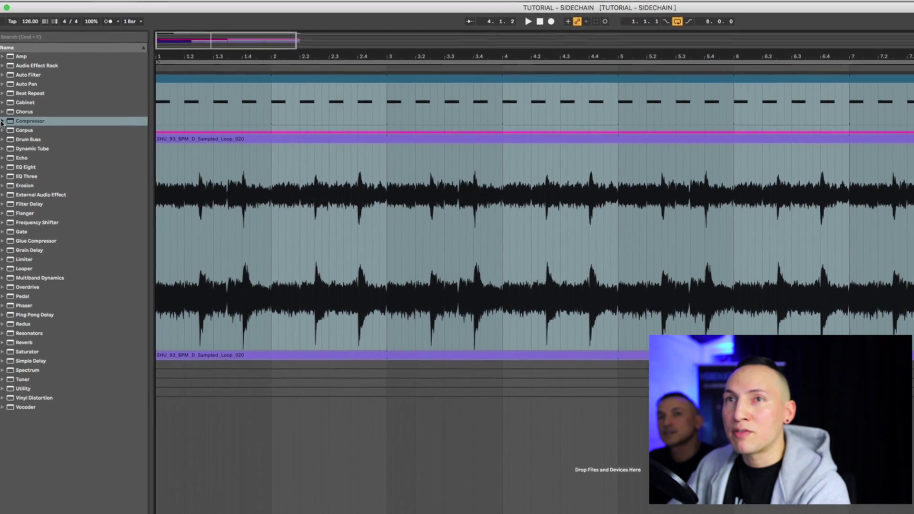
Add a Compressor at the end of the LOOP track's device chain and enable its external sidechain
left_click(25, 116)
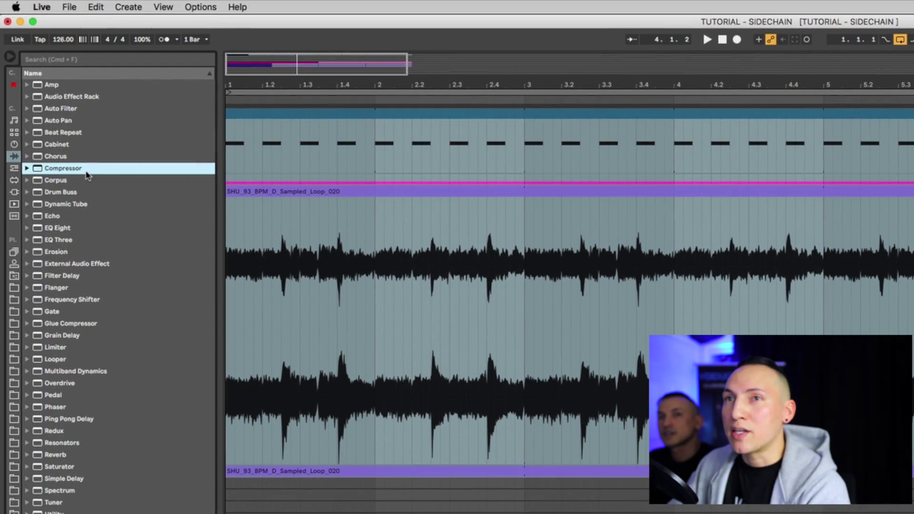
left_click_drag(70, 169, 129, 449)
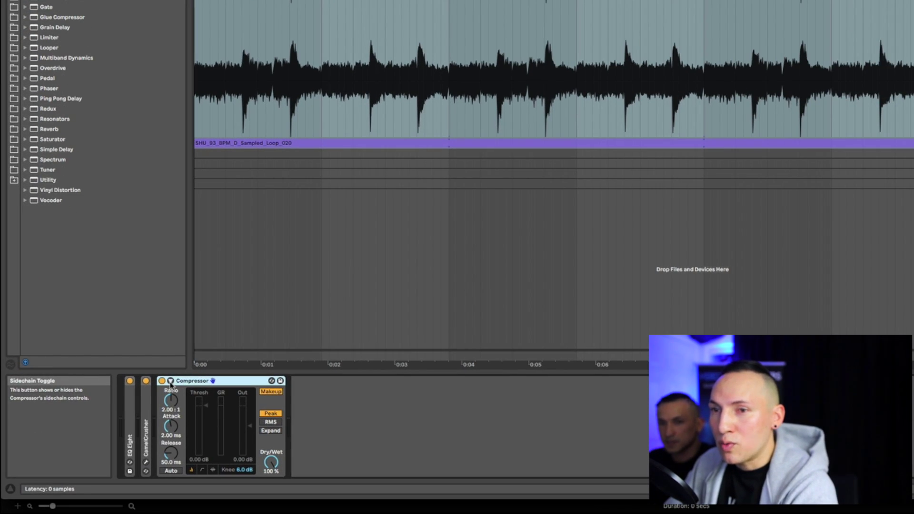
left_click(171, 381)
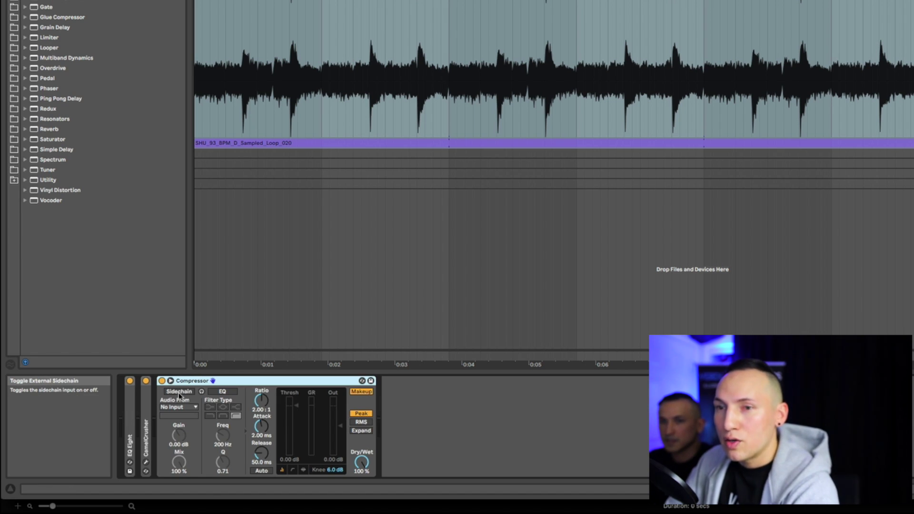
left_click(181, 393)
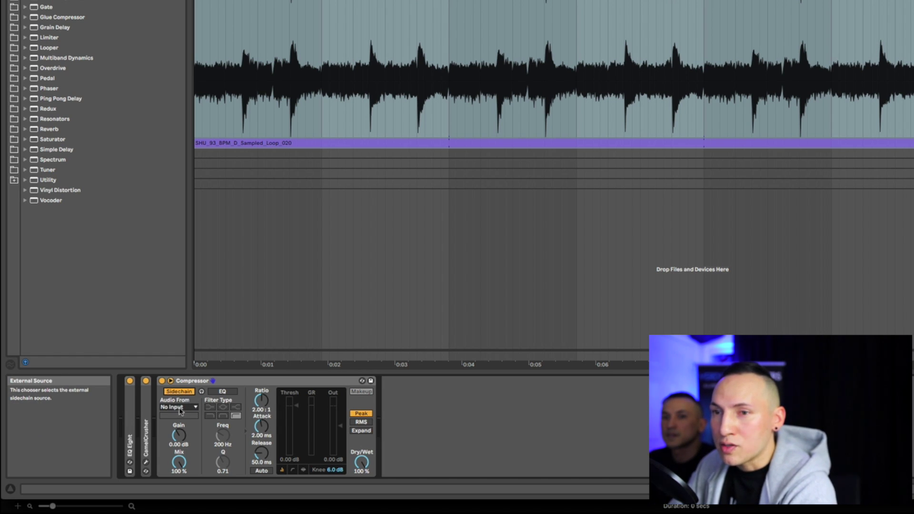
left_click(179, 407)
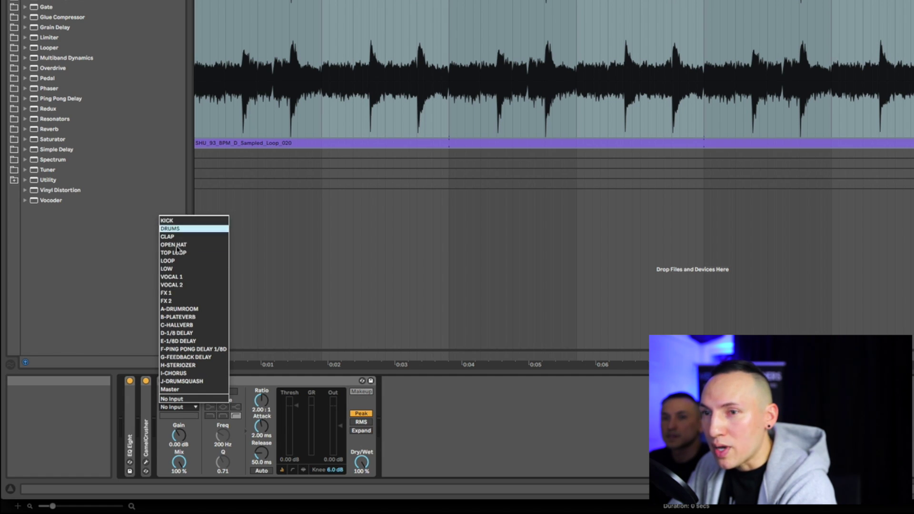
left_click(481, 431)
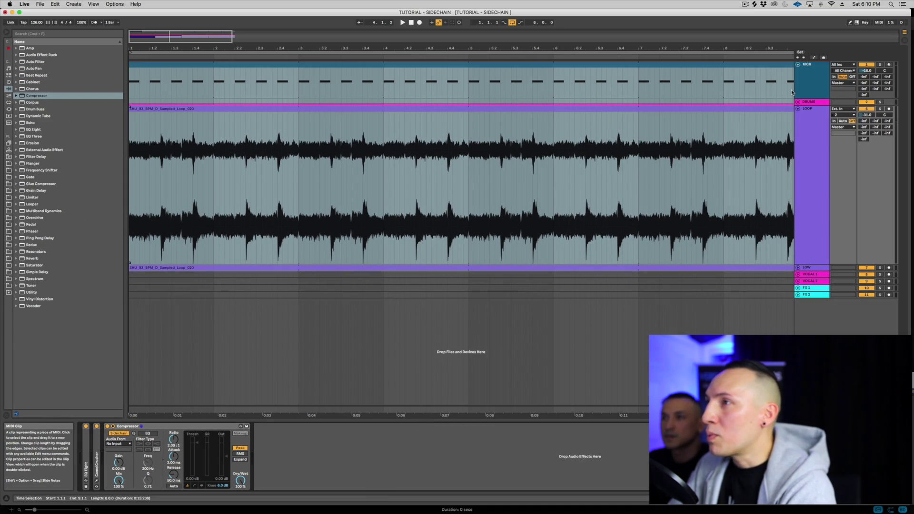
Duplicate the KICK track and deactivate the copy so it makes no sound
left_click(810, 81)
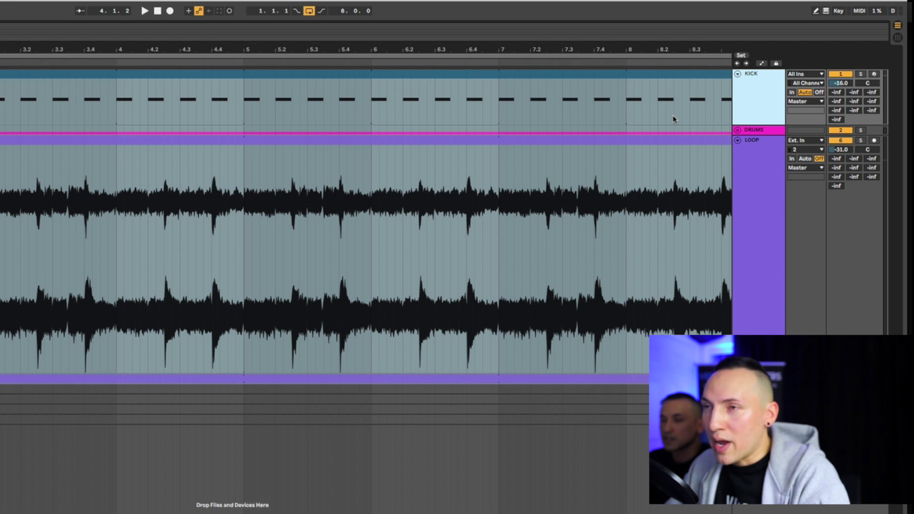
key("super+d")
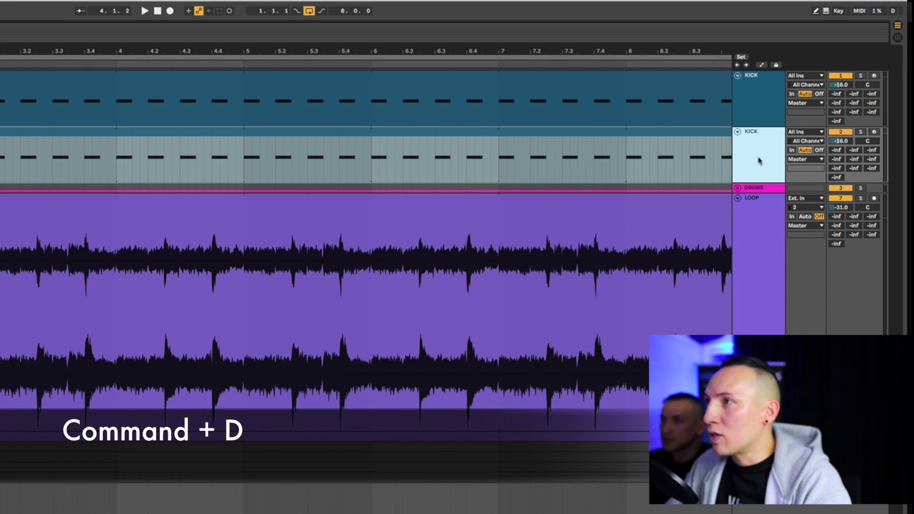
left_click(841, 133)
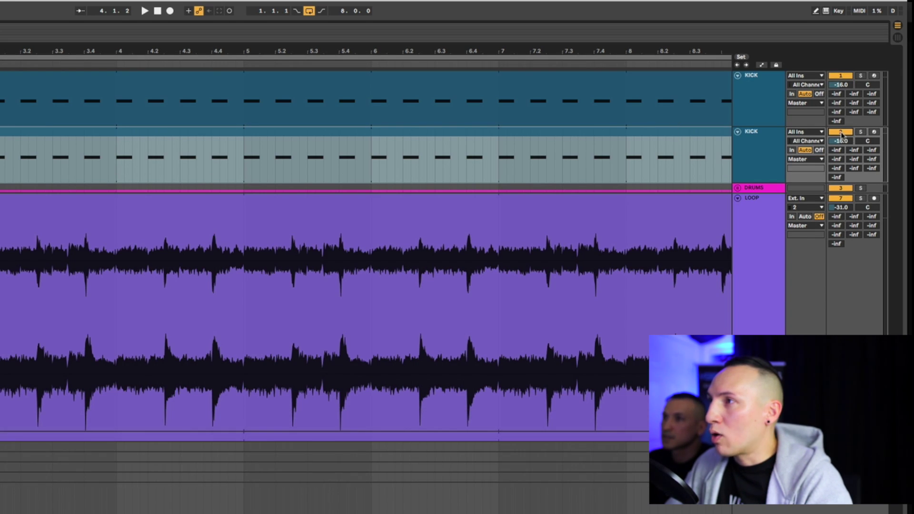
left_click(841, 133)
Color both the MIDI clip and the track header of the duplicated kick white
left_click(762, 134)
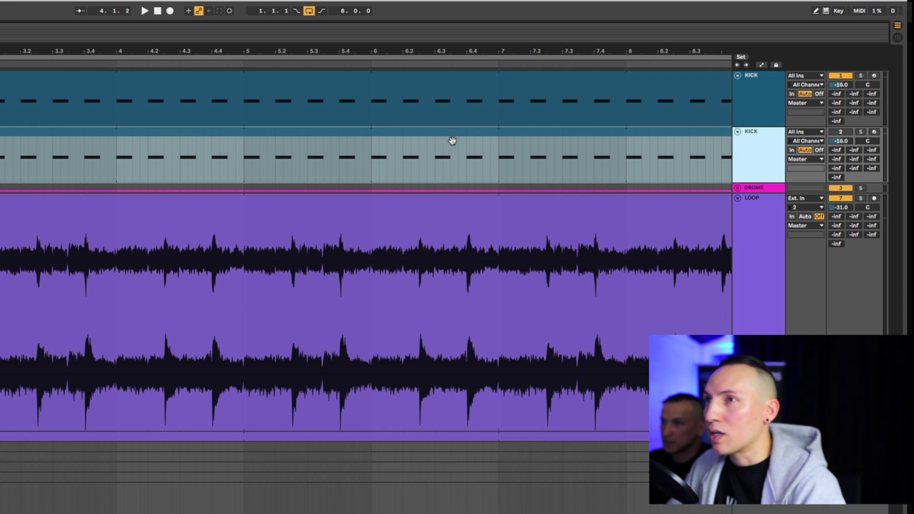
left_click(138, 138)
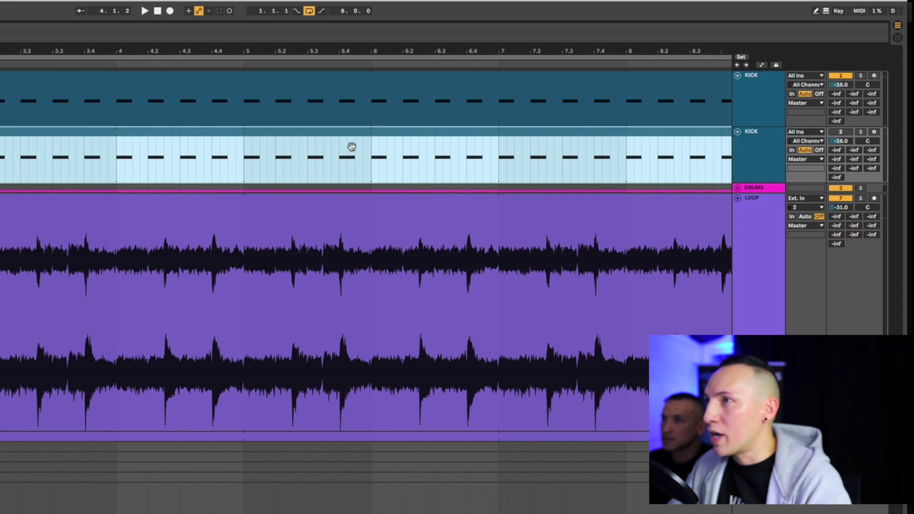
right_click(515, 135)
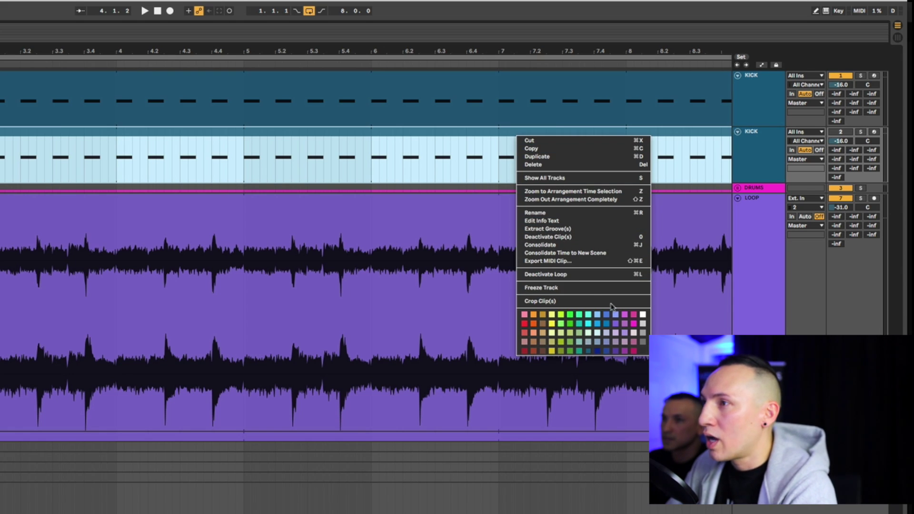
left_click(644, 313)
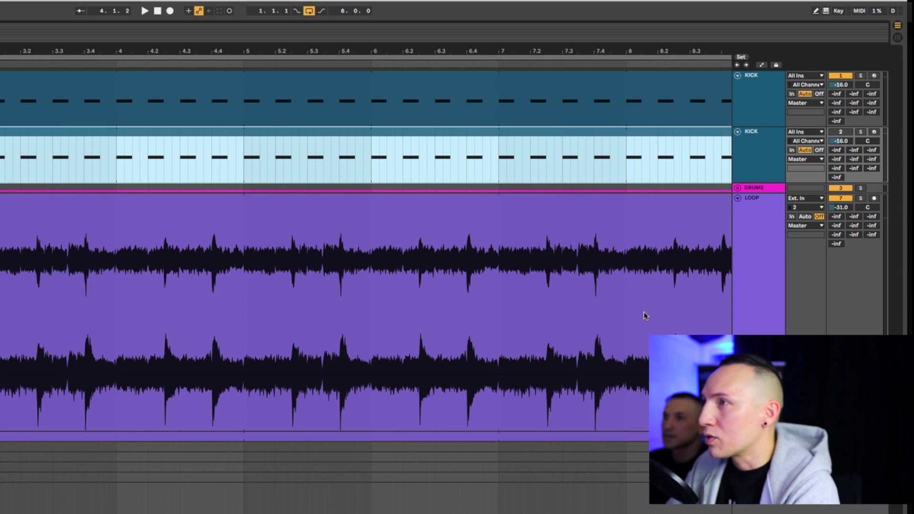
right_click(752, 130)
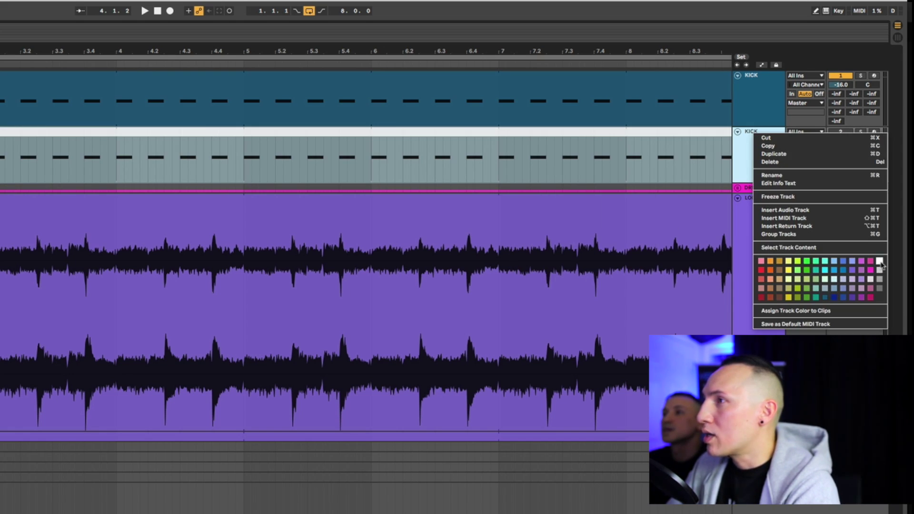
left_click(879, 262)
Rename the duplicated kick track SIDECHAIN and move it above the original KICK track
left_click(748, 133)
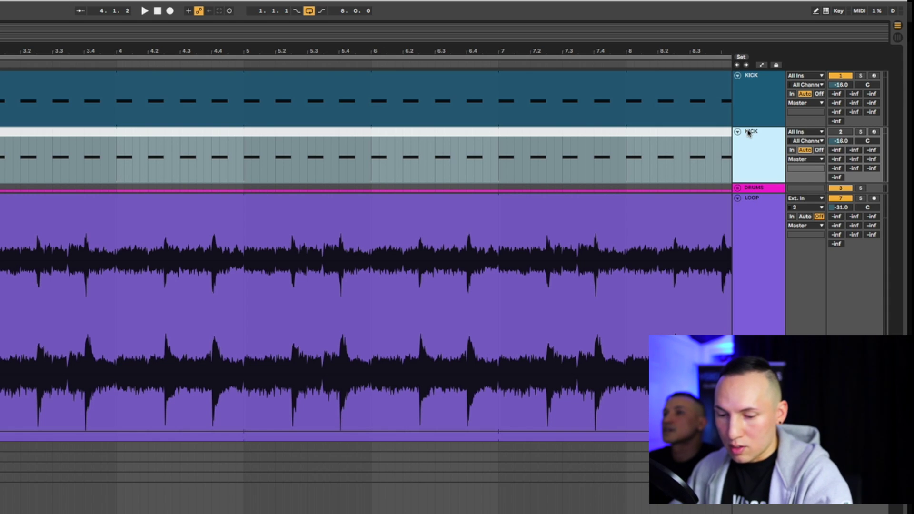
key("super+r")
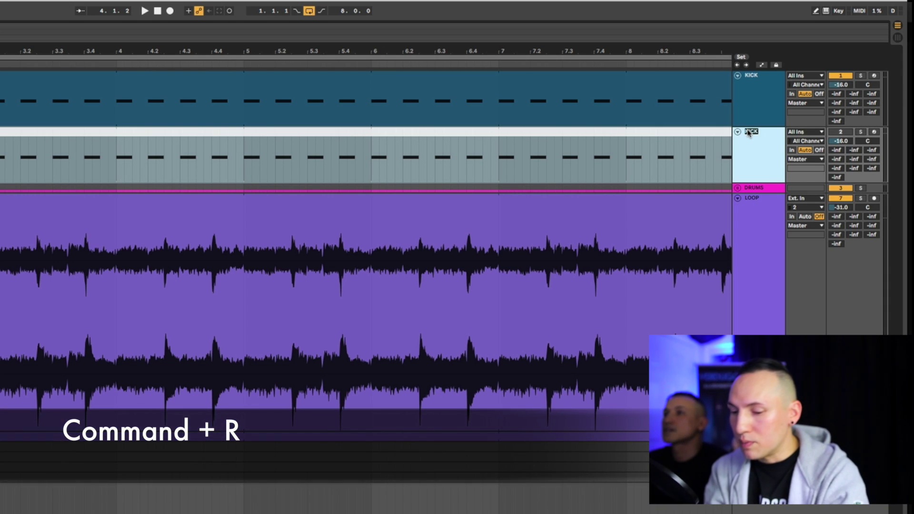
type("SIDE")
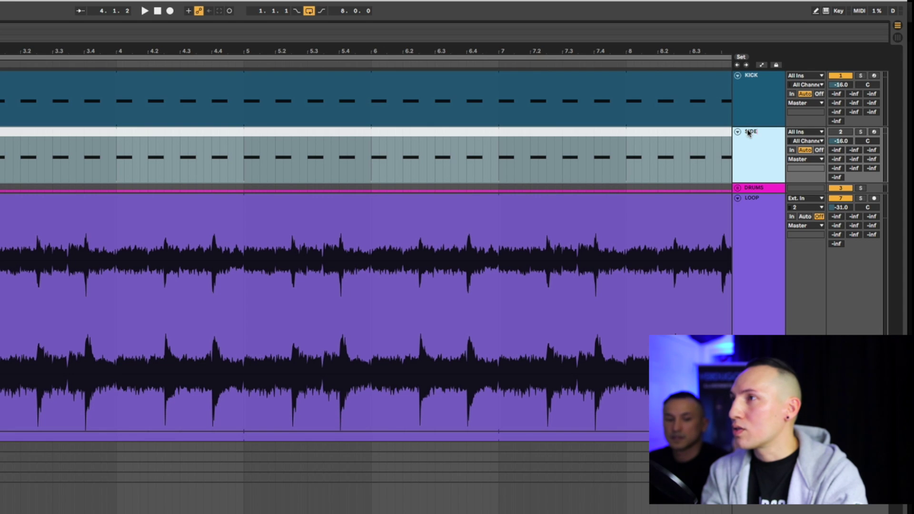
type("CHAIN")
key("Return")
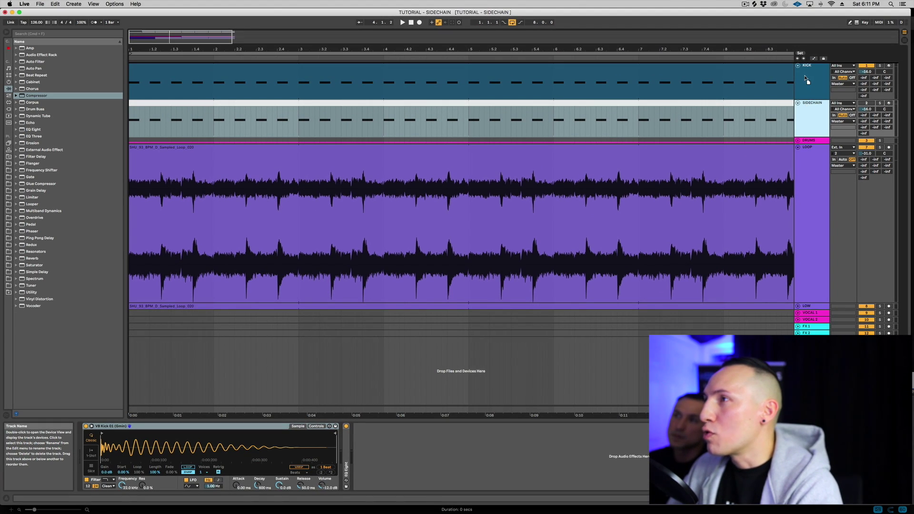
left_click_drag(806, 67, 804, 67)
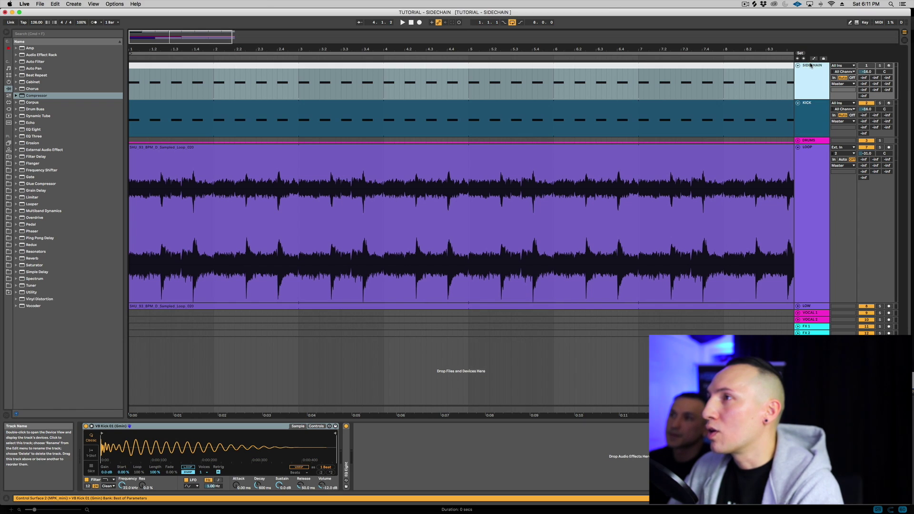
double_click(810, 66)
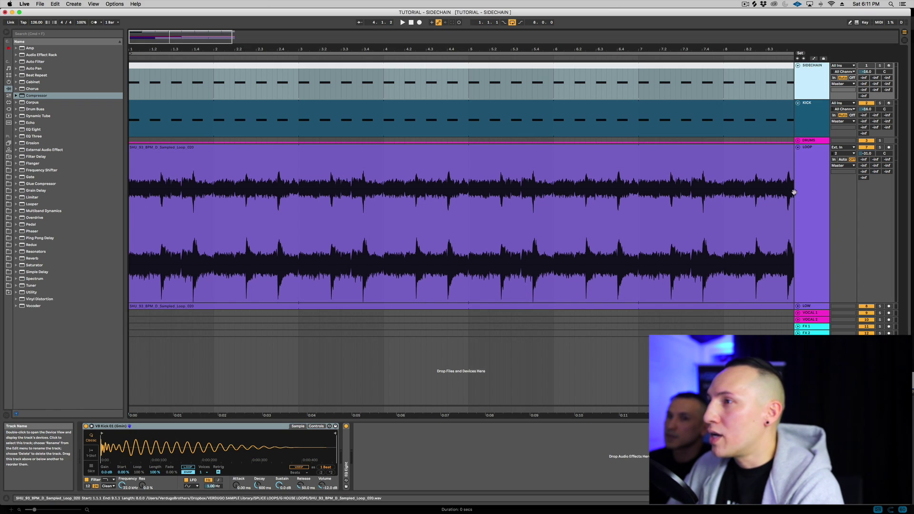
Set the LOOP track Compressor's sidechain source to SIDECHAIN, tapped Post FX
left_click(808, 152)
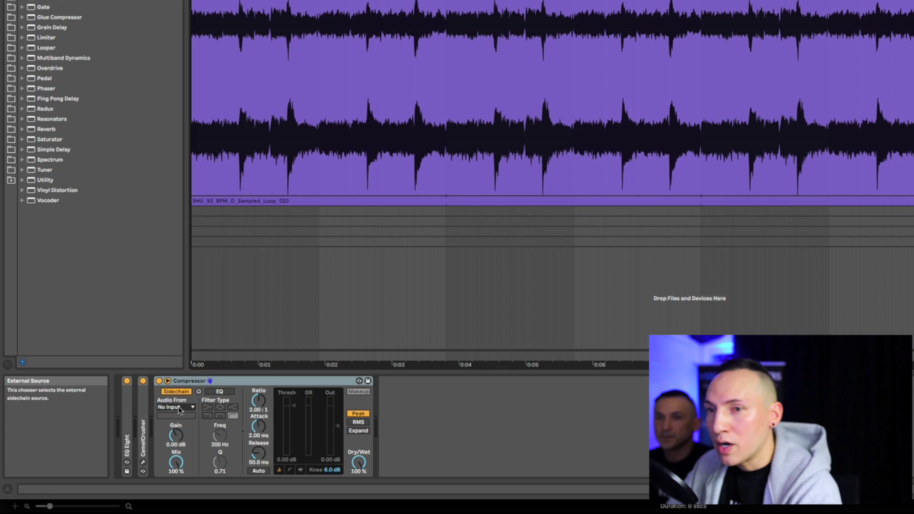
left_click(178, 409)
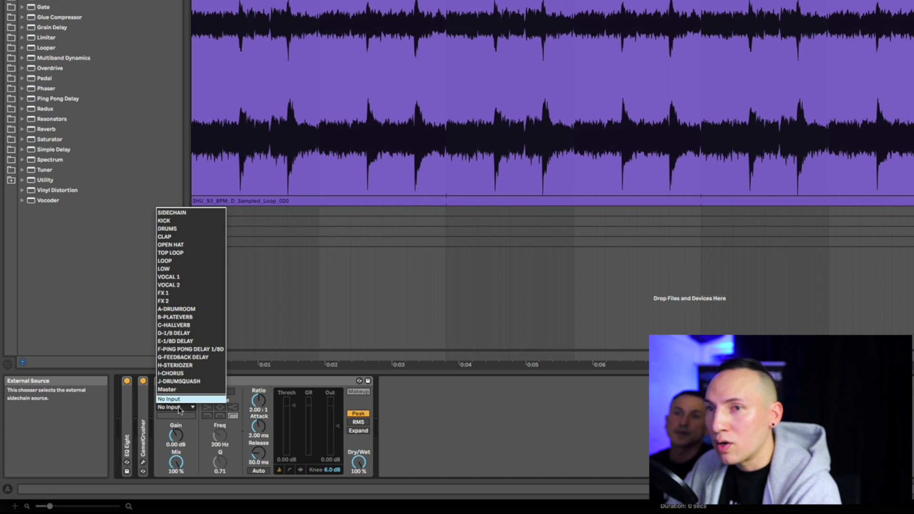
left_click(177, 217)
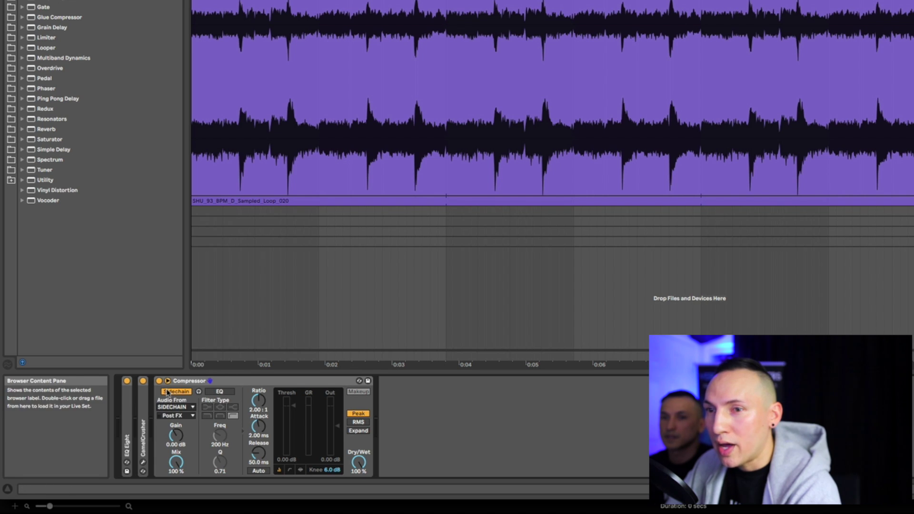
left_click(173, 416)
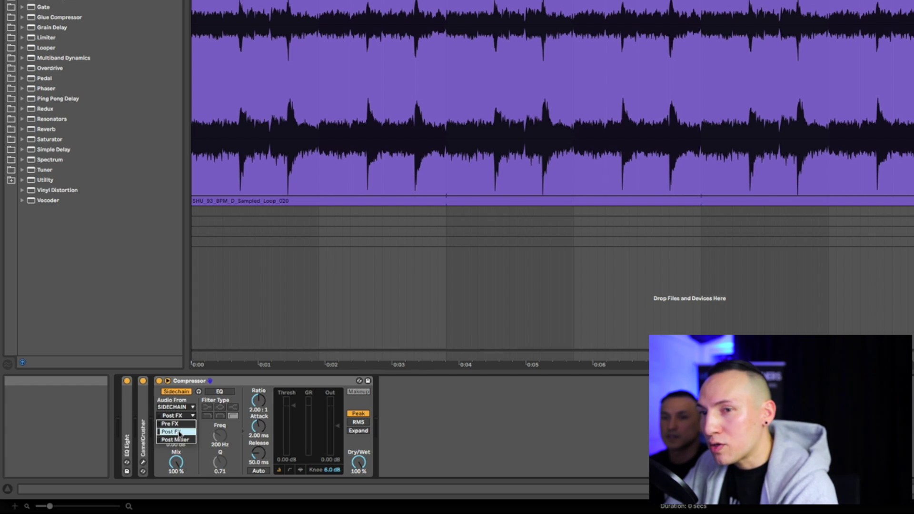
left_click(180, 432)
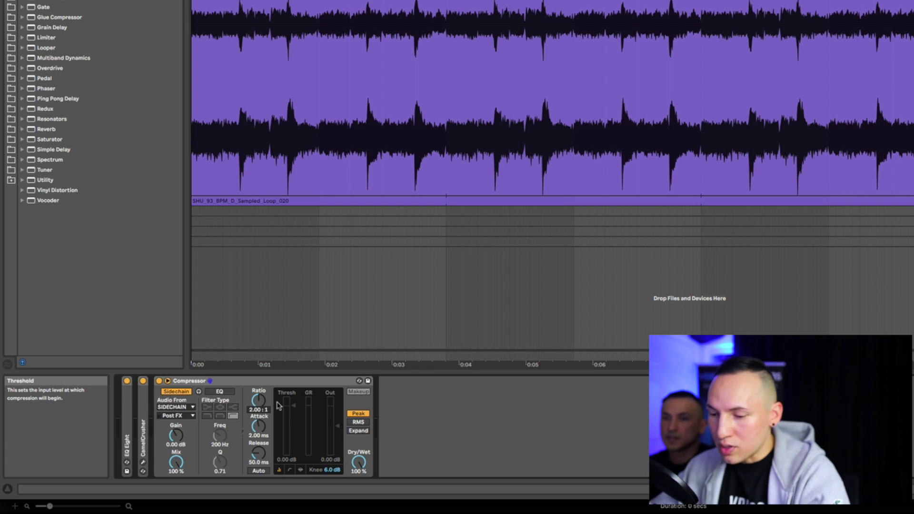
Set the Compressor's ratio to 10:1, attack to 0.01 ms and release to 30 ms
type("10")
key("Return")
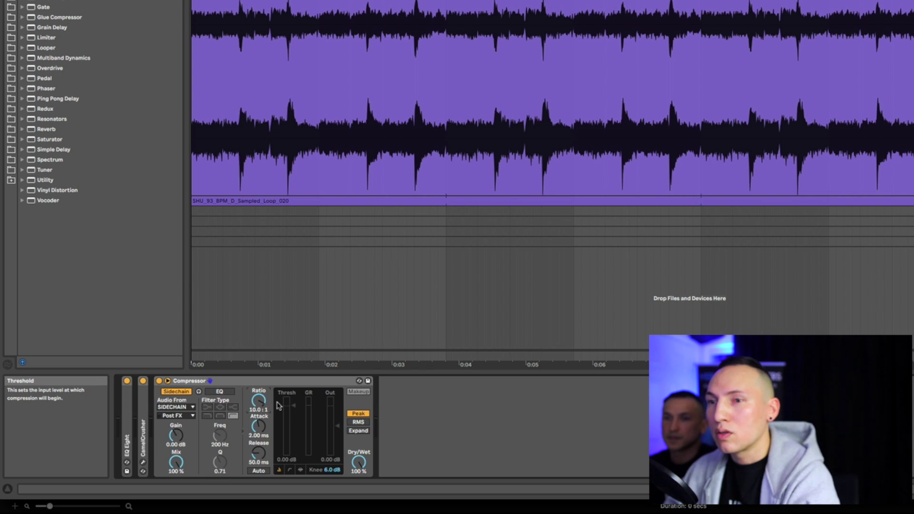
left_click(259, 437)
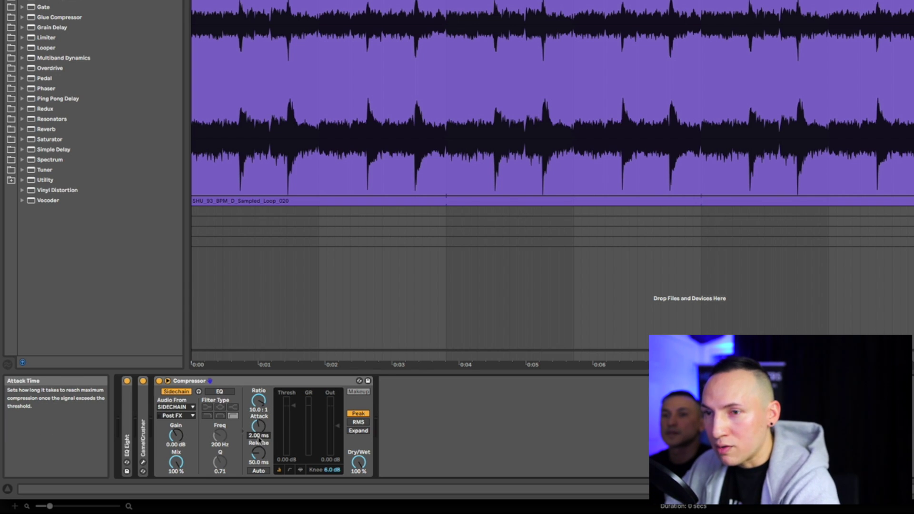
left_click(259, 427)
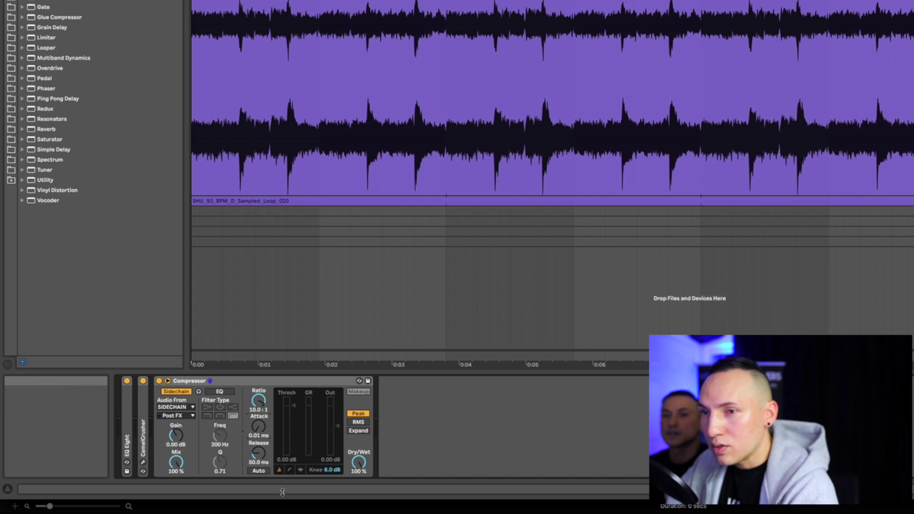
left_click(256, 463)
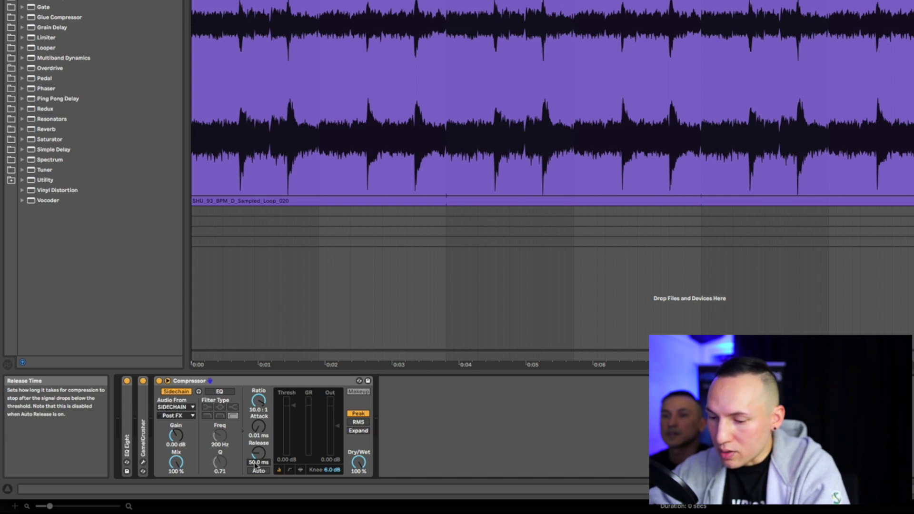
key("Return")
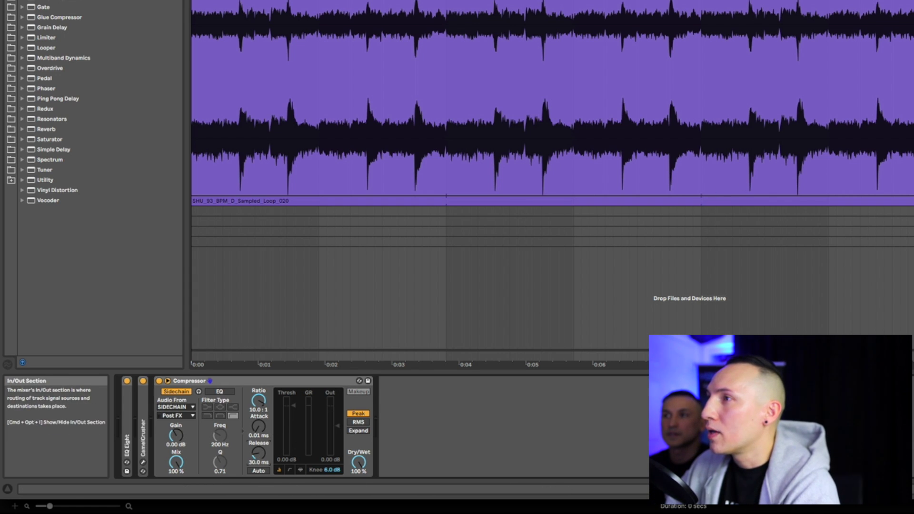
Play the loop and lower the Compressor's threshold to -29 dB
left_click(735, 185)
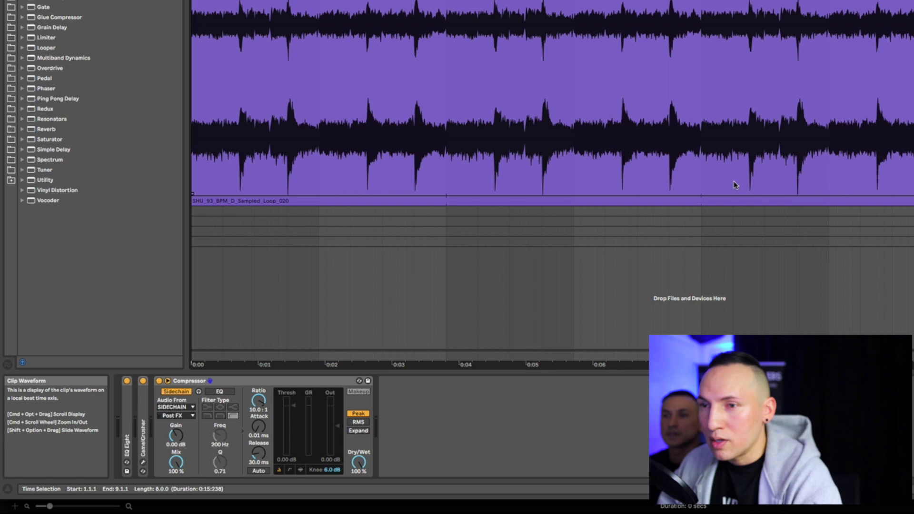
left_click(295, 410)
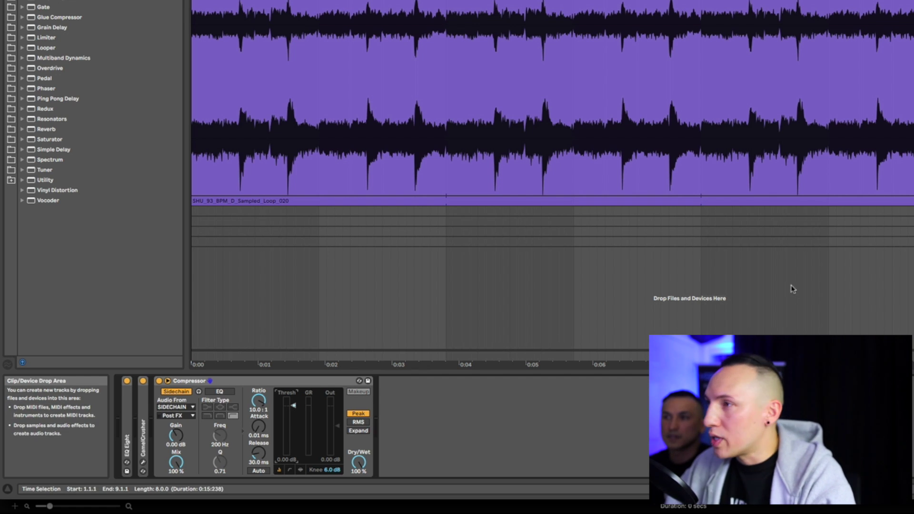
left_click(913, 5)
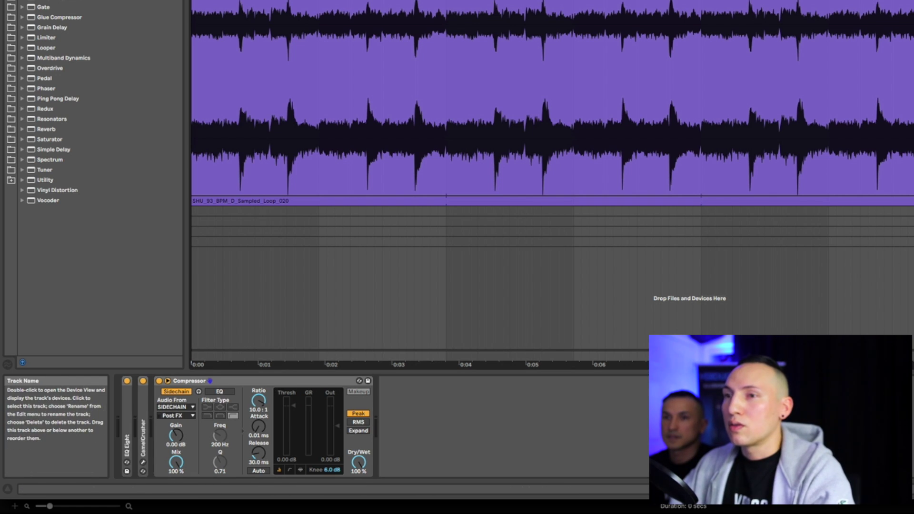
key("space")
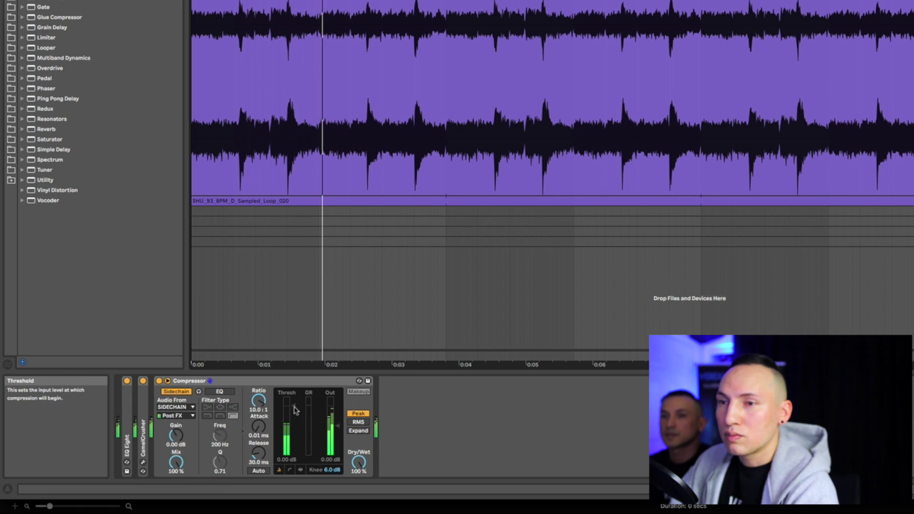
left_click_drag(295, 410, 294, 441)
key("space")
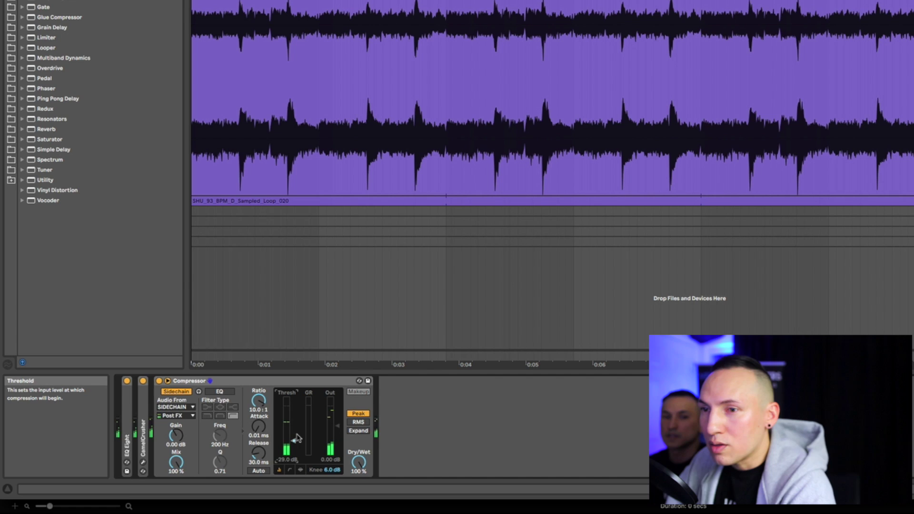
Play the loop again and set the Compressor's threshold to -30 dB
key("space")
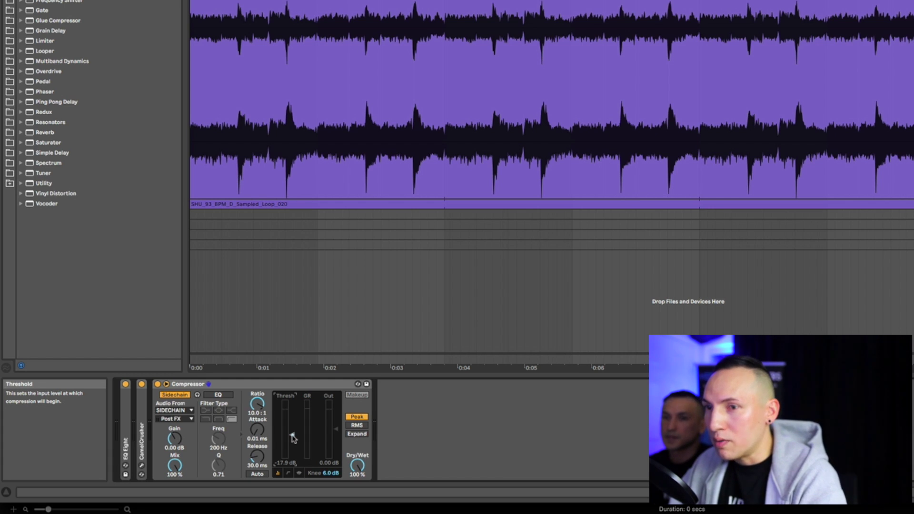
key("space")
left_click_drag(293, 436, 292, 445)
key("space")
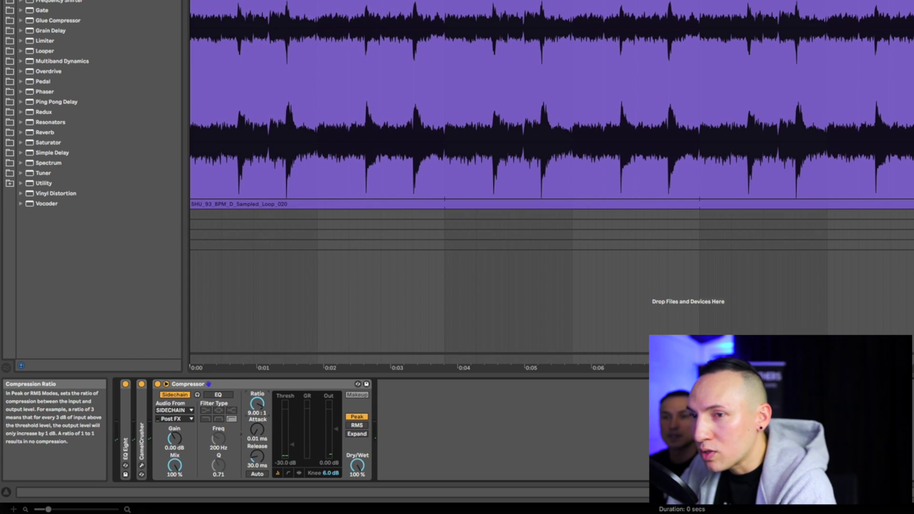
Set the Compressor's ratio to inf:1 and fine-tune its threshold to -29 dB during playback
left_click_drag(257, 405, 258, 381)
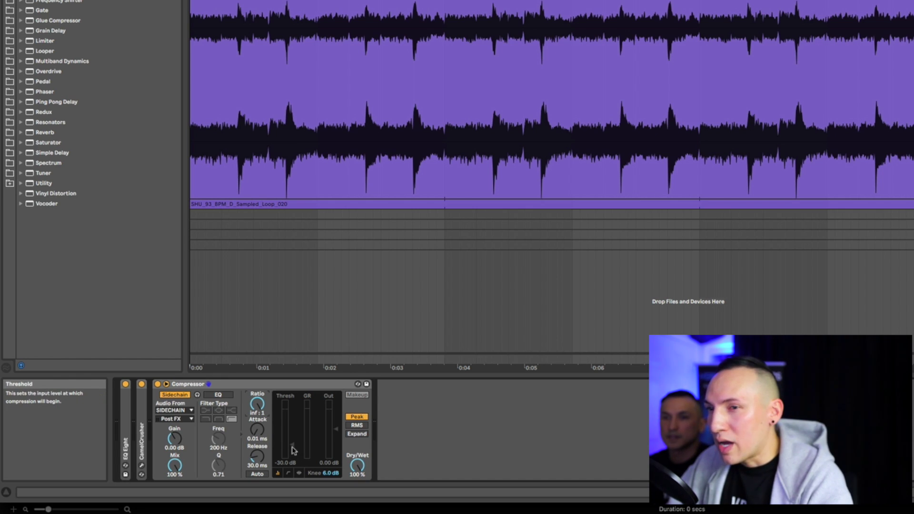
key("space")
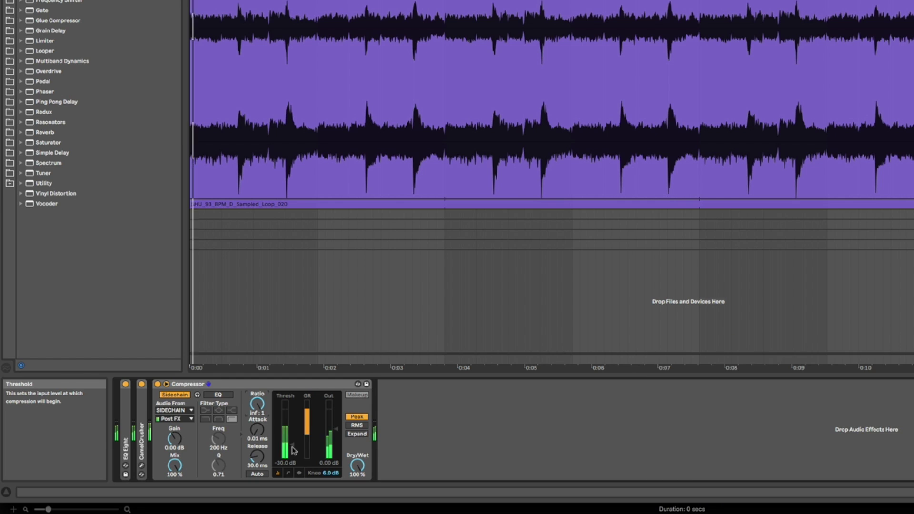
mouse_move(292, 446)
left_mouse_down()
mouse_move(292, 433)
mouse_move(292, 444)
left_mouse_up()
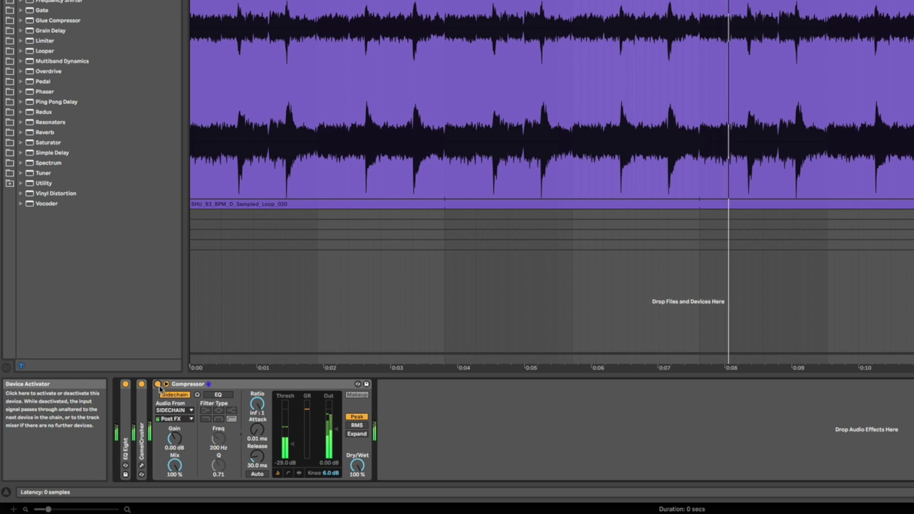
key("space")
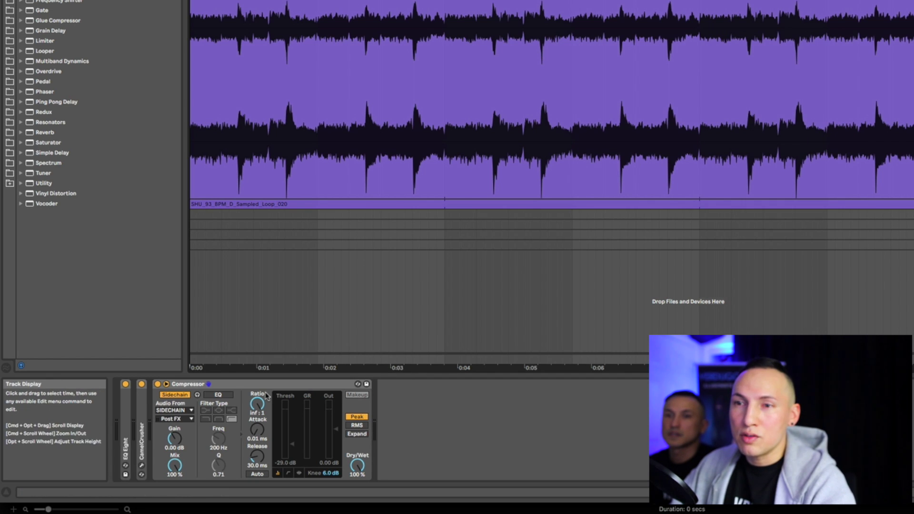
Enable the Compressor's sidechain EQ and lower the threshold to -34.2 dB
left_click(194, 424)
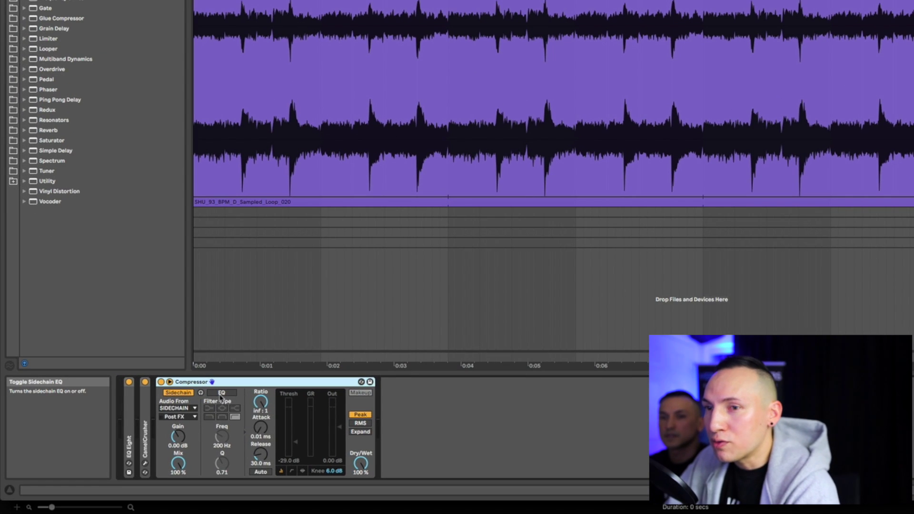
left_click(220, 396)
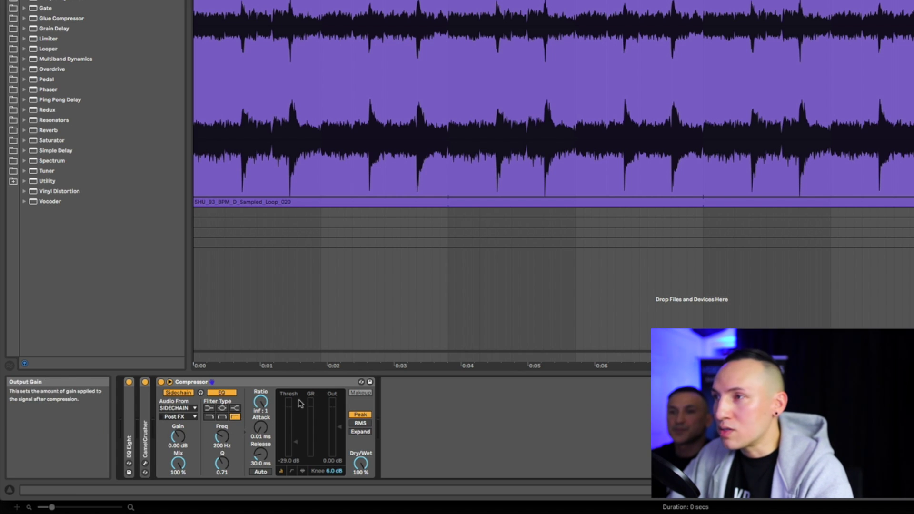
mouse_move(299, 446)
left_mouse_down()
mouse_move(296, 406)
mouse_move(295, 447)
left_mouse_up()
key("space")
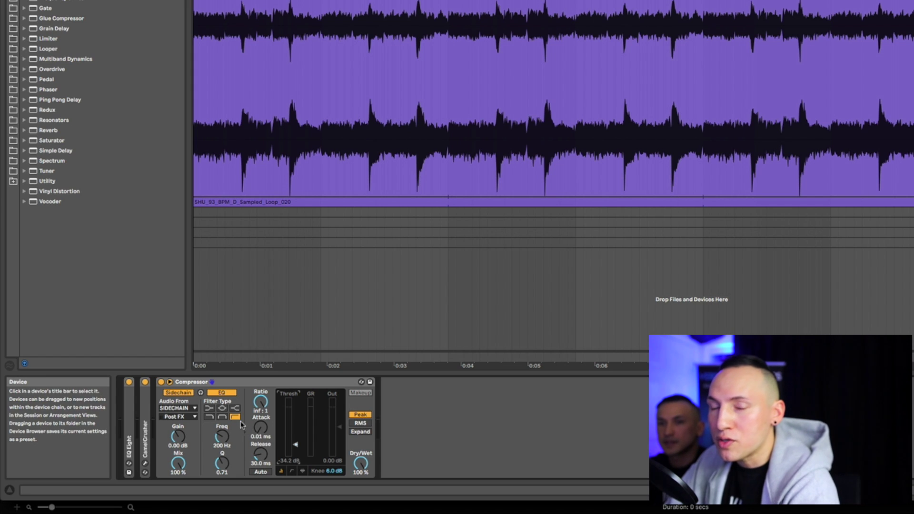
Switch the sidechain EQ to the band-pass filter and sweep the threshold down to -34.2 dB during playback
left_click(222, 417)
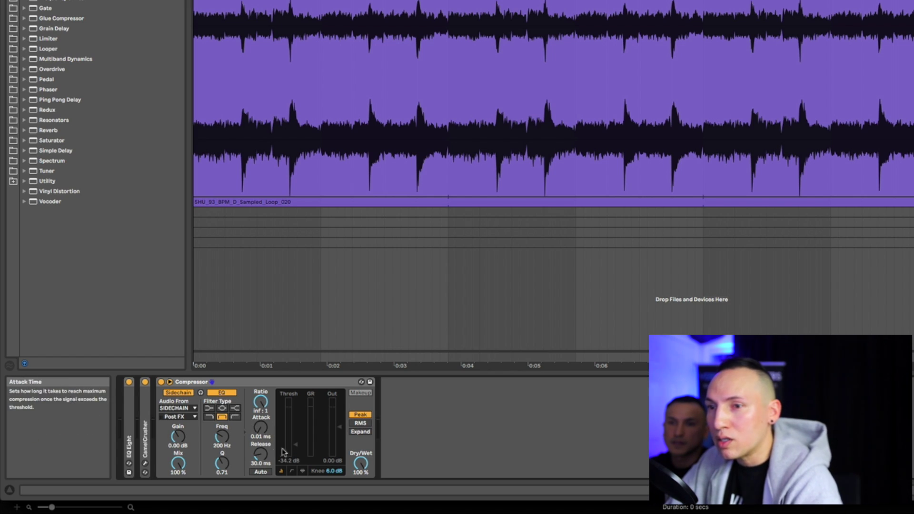
left_click_drag(297, 449, 297, 432)
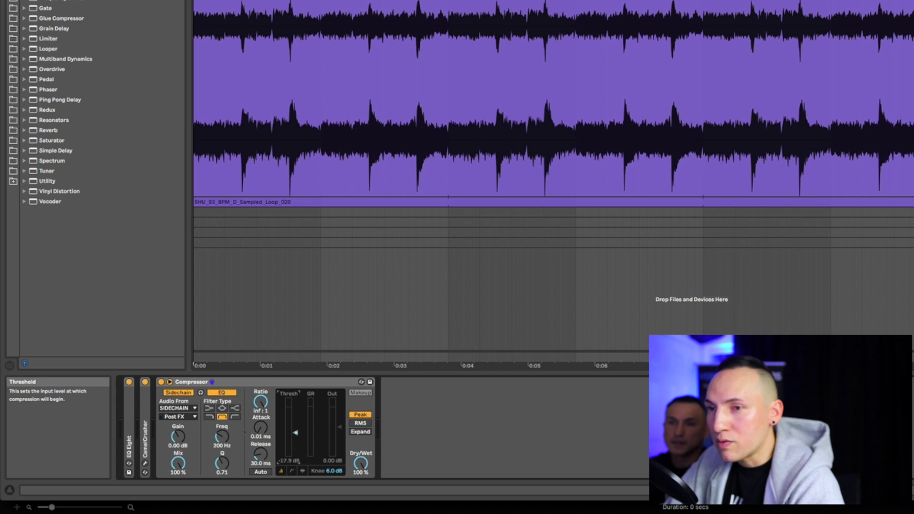
key("space")
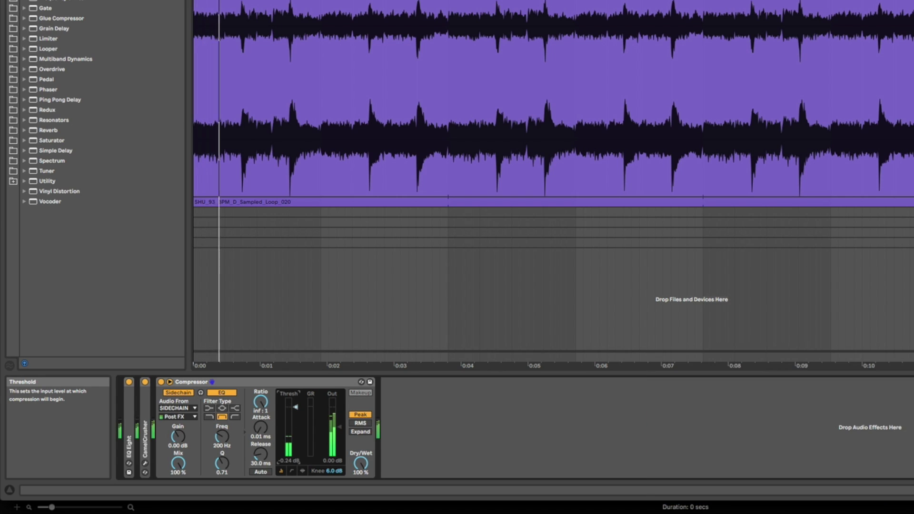
left_click_drag(296, 407, 296, 447)
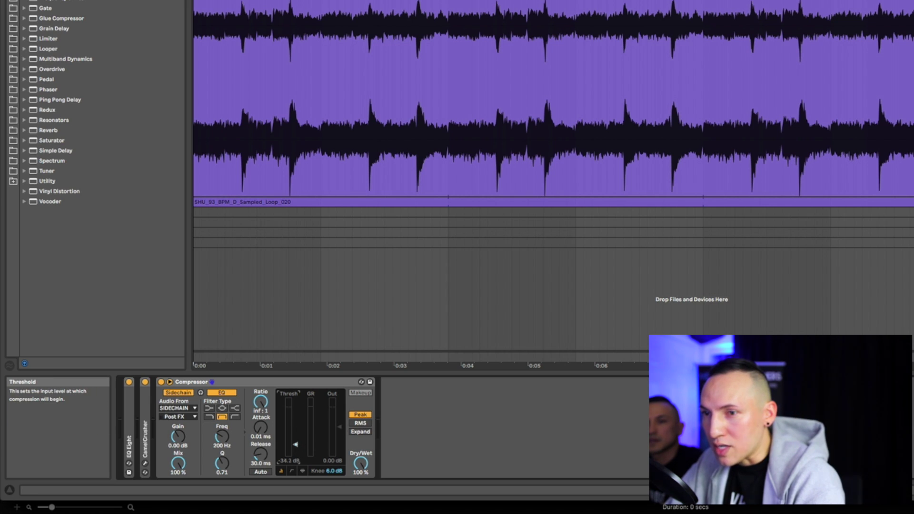
Play the loop with the band-pass sidechain filter and set the Compressor's threshold to -36.5 dB
left_click_drag(296, 445, 295, 442)
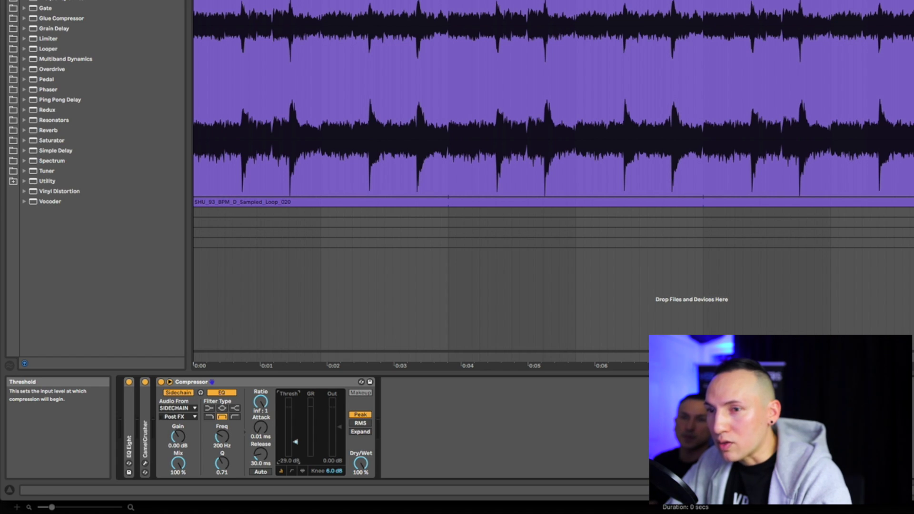
key("space")
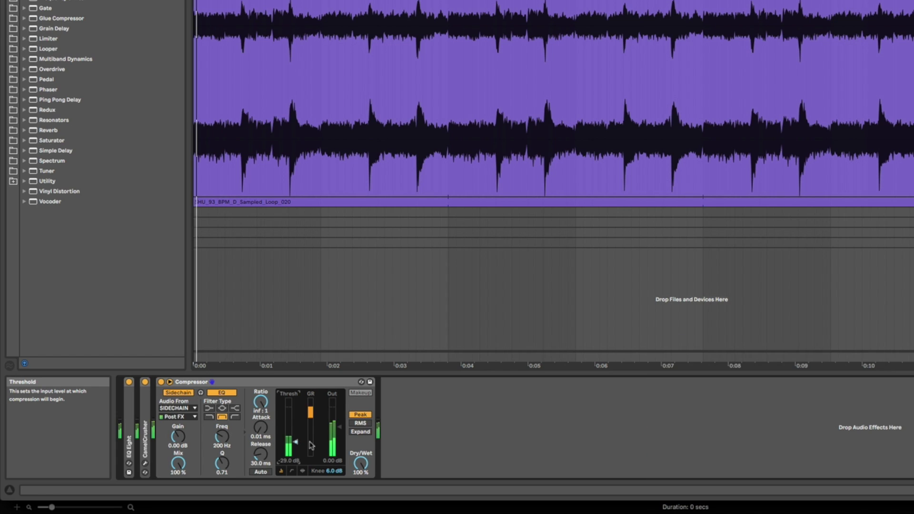
left_click_drag(295, 442, 296, 455)
Compare the ducking with the Compressor's sidechain EQ off and on during playback, leaving the EQ on
left_click(227, 393)
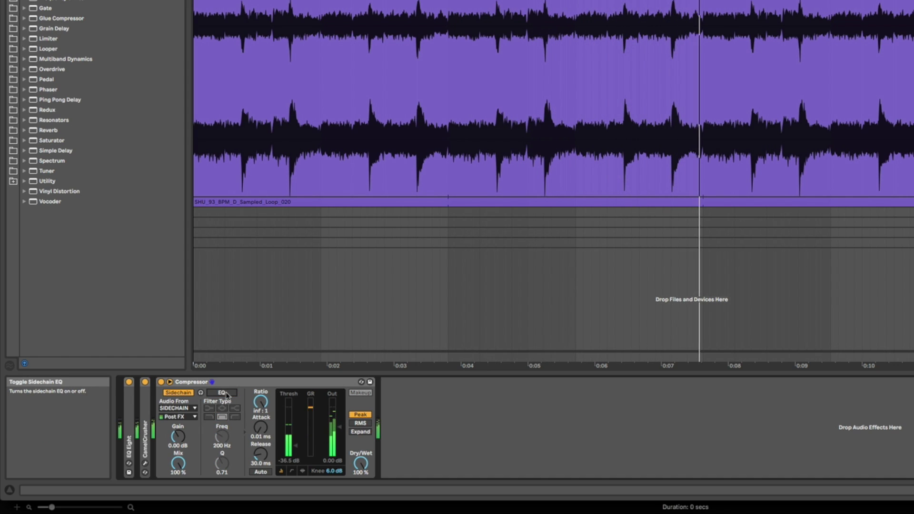
left_click(227, 393)
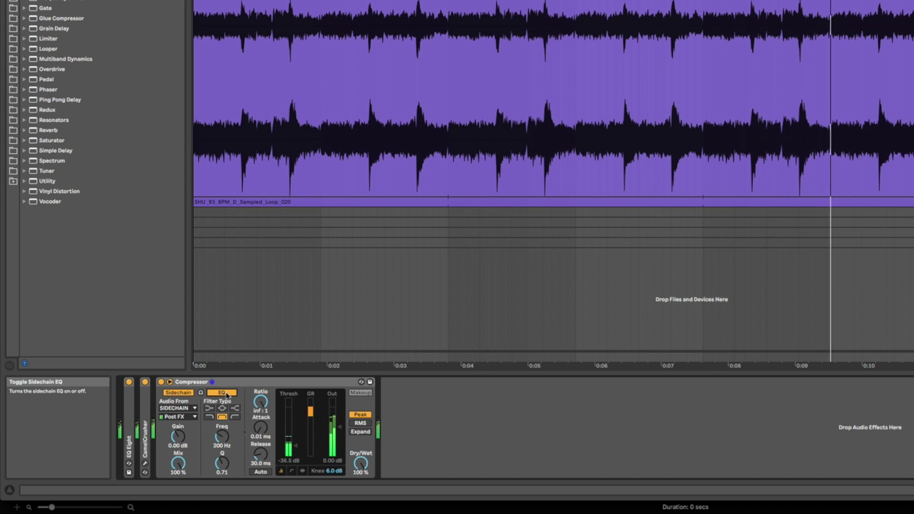
left_click(227, 393)
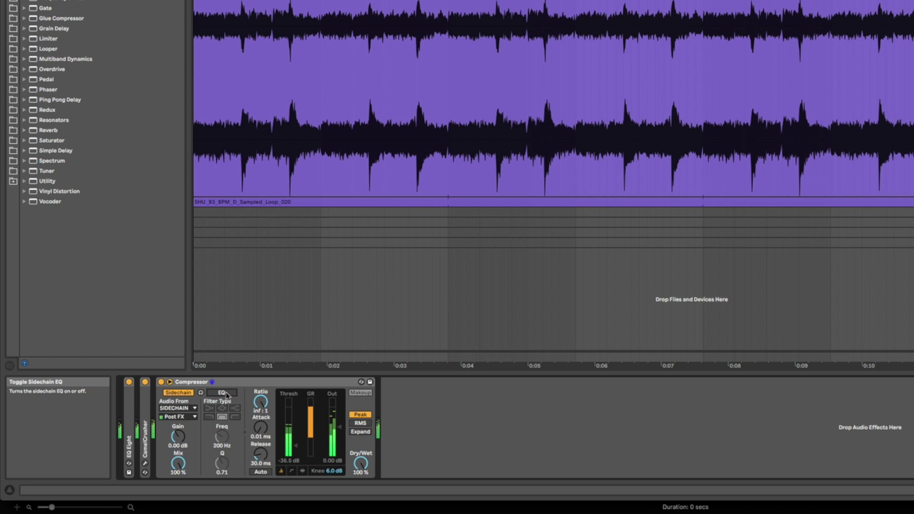
left_click(227, 394)
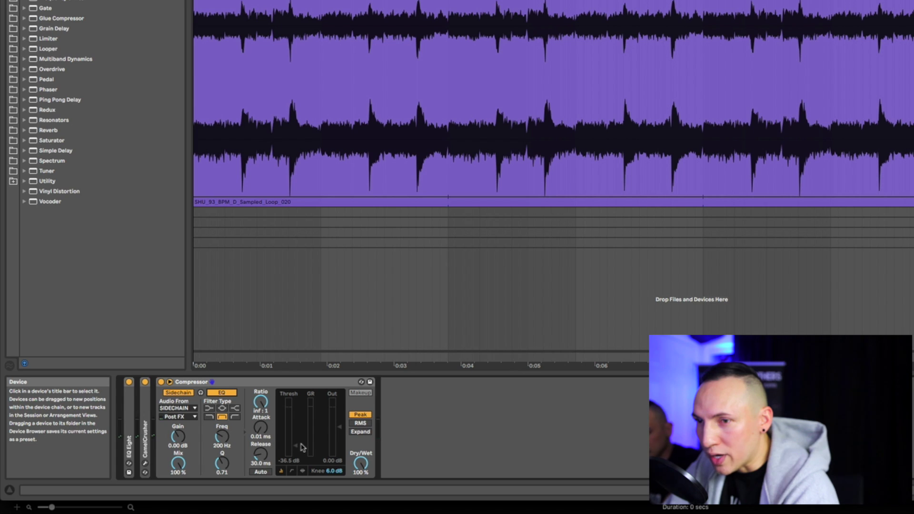
key("space")
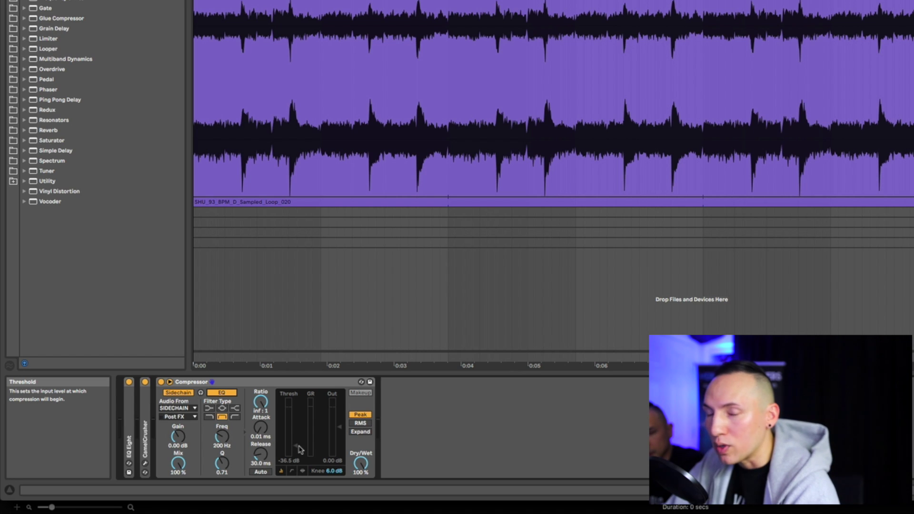
key("space")
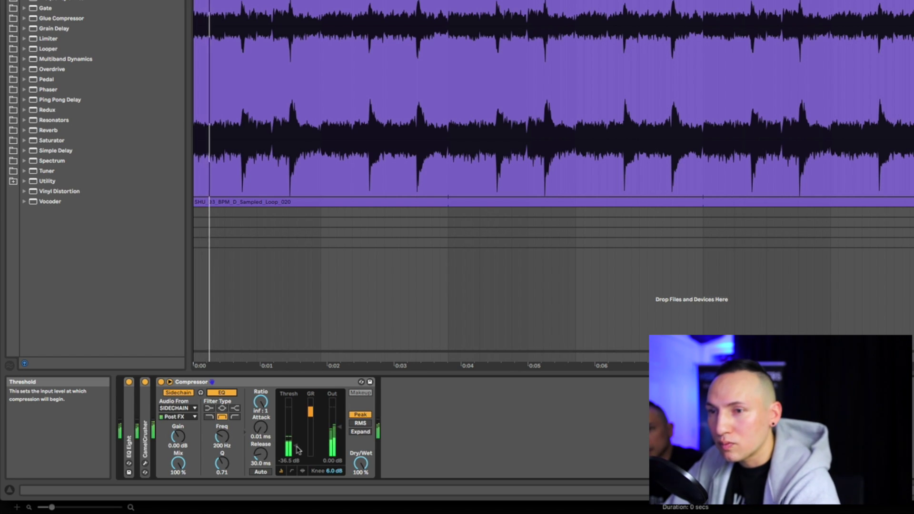
left_click(226, 394)
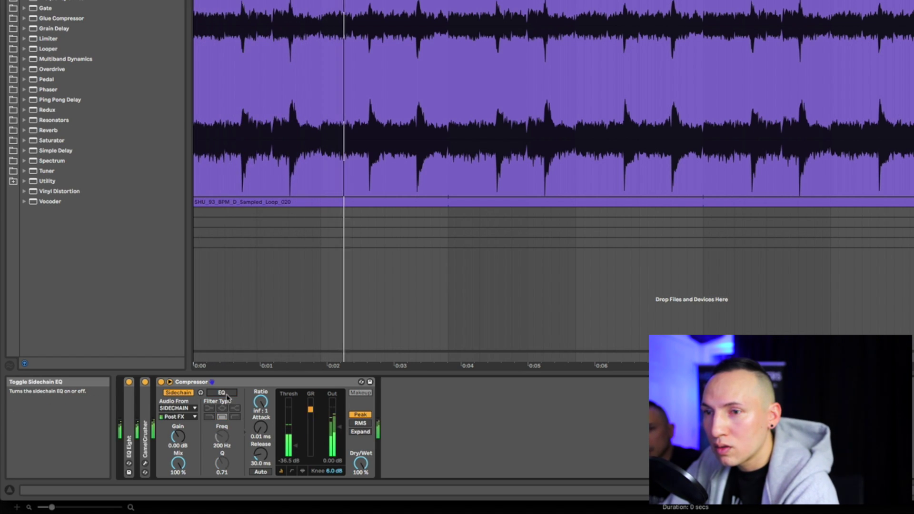
left_click(227, 396)
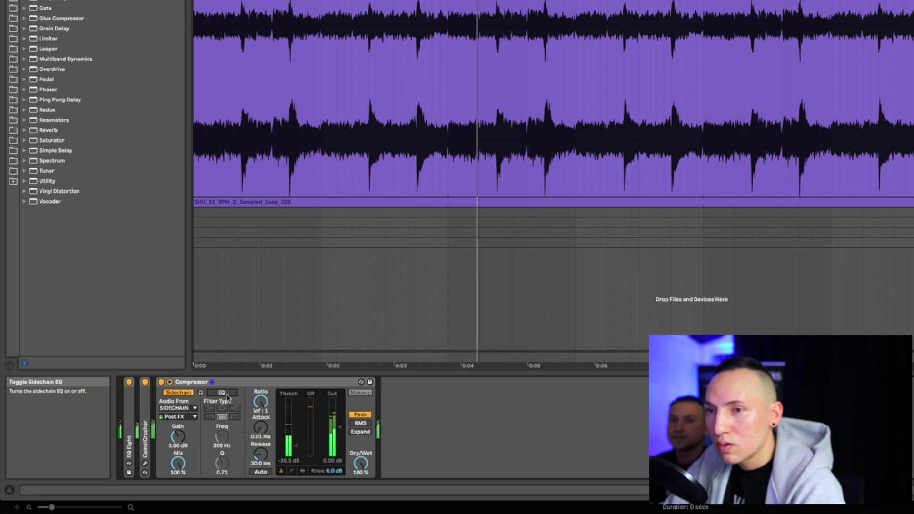
key("space")
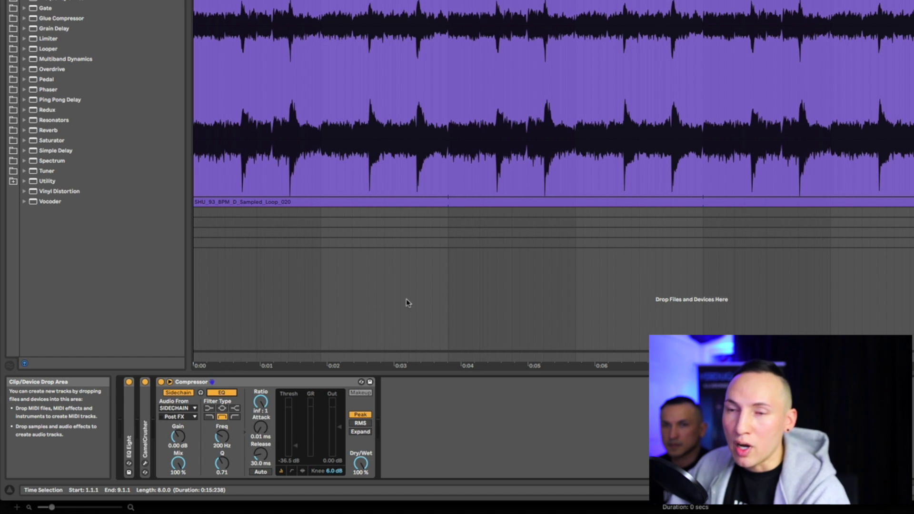
left_click(303, 385)
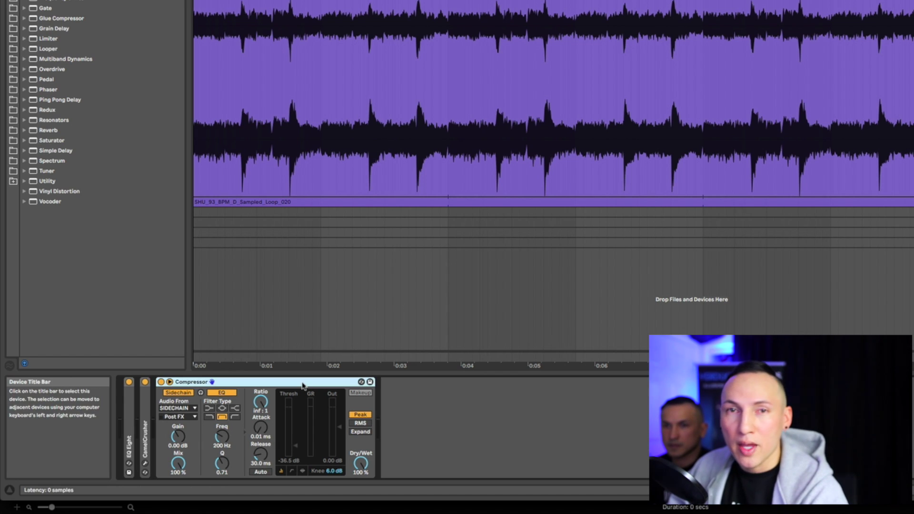